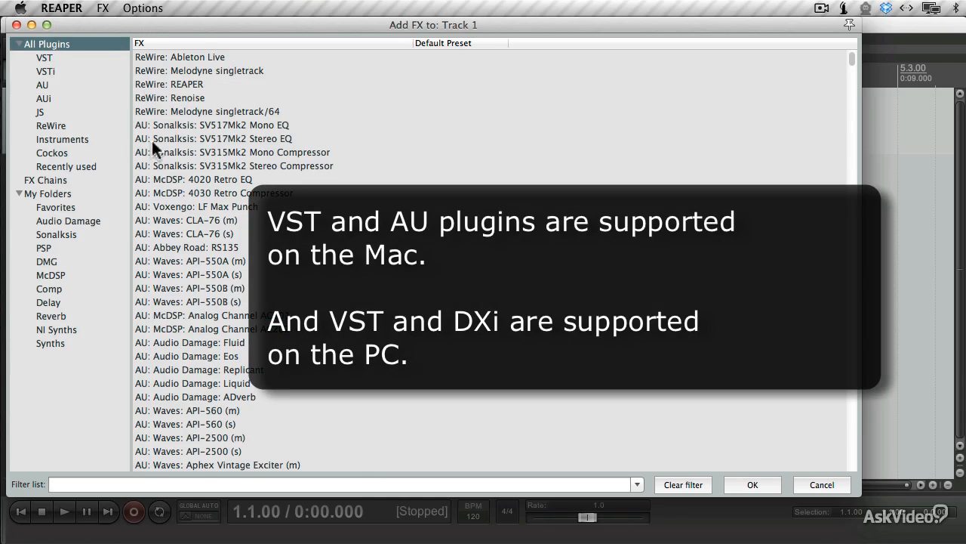
Browse the available plugins by format, going through the VST, VSTi, AU and AUi categories
click(46, 58)
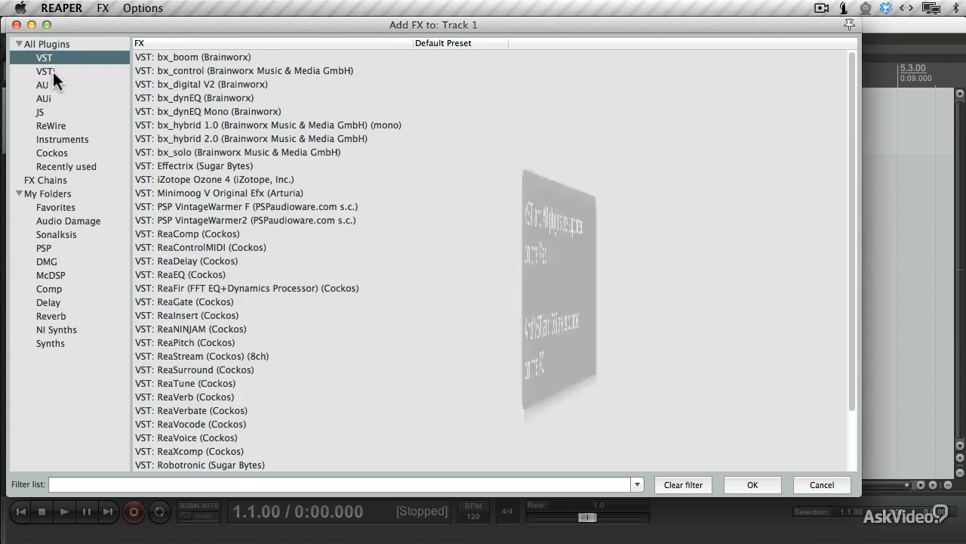
click(52, 70)
click(46, 83)
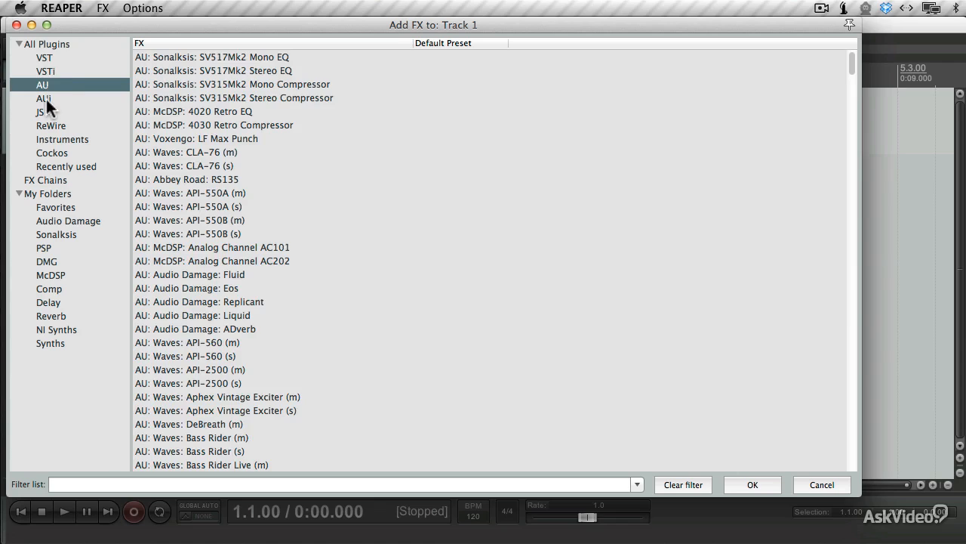
click(45, 97)
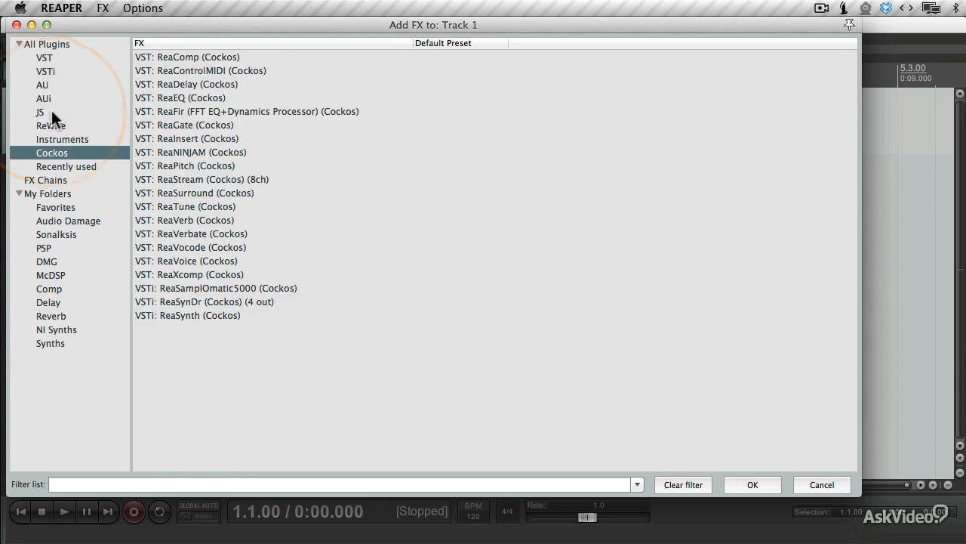
Add the JS Analysis/compscope effect to Track 1
click(45, 111)
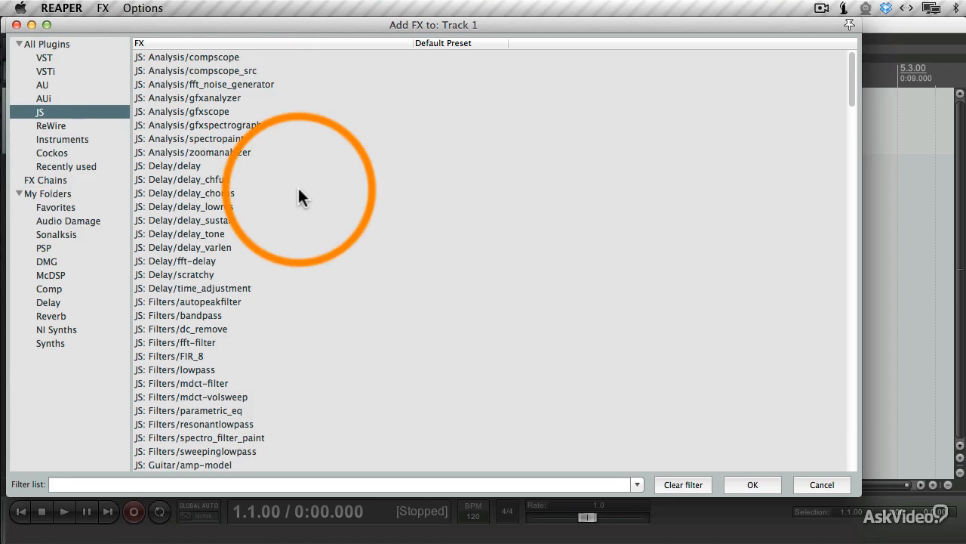
double_click(217, 57)
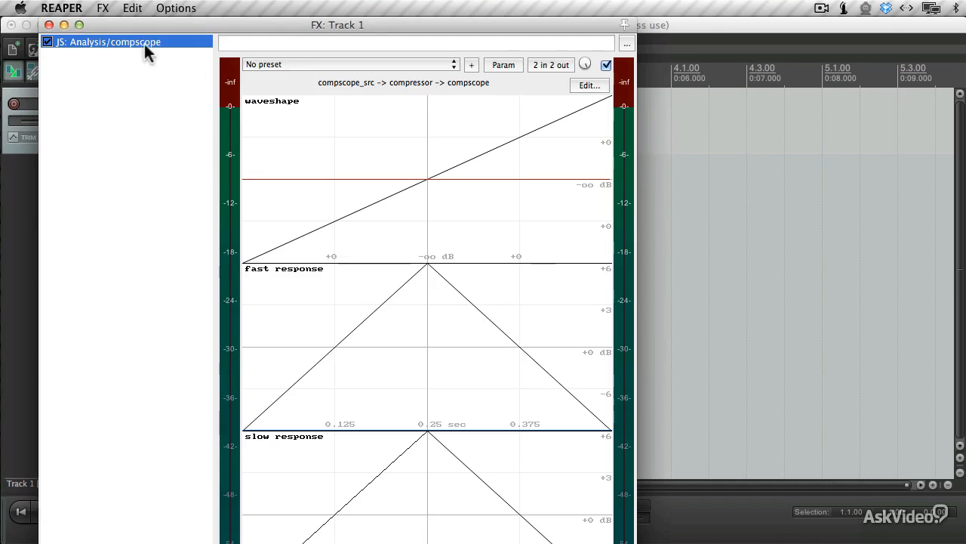
Examine the compscope effect's source code in the JS development environment, then close the editor
click(585, 85)
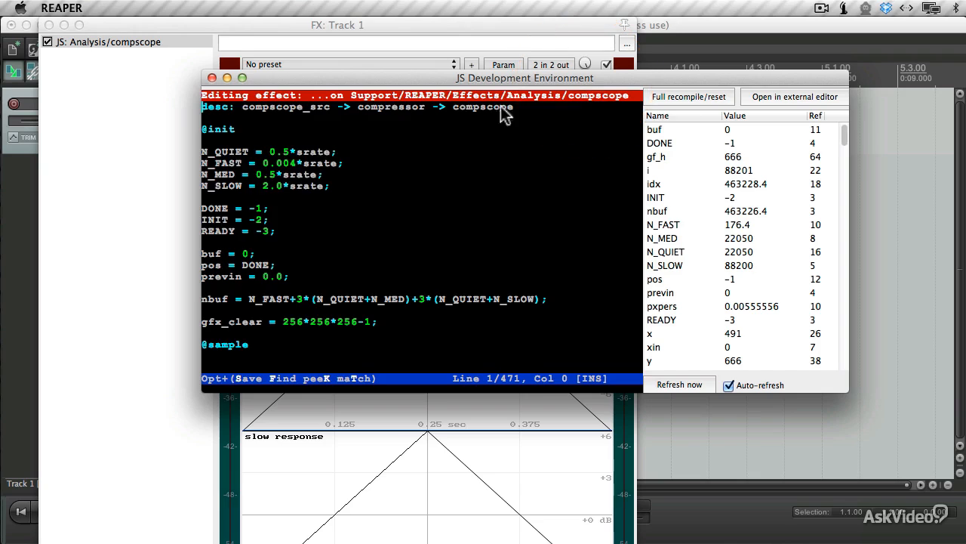
click(298, 153)
click(297, 186)
click(266, 199)
click(276, 239)
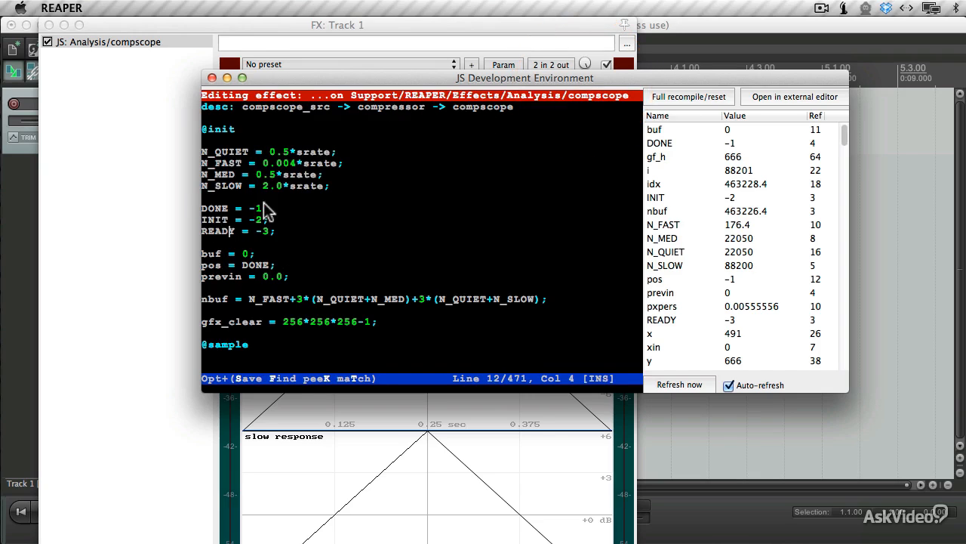
click(265, 200)
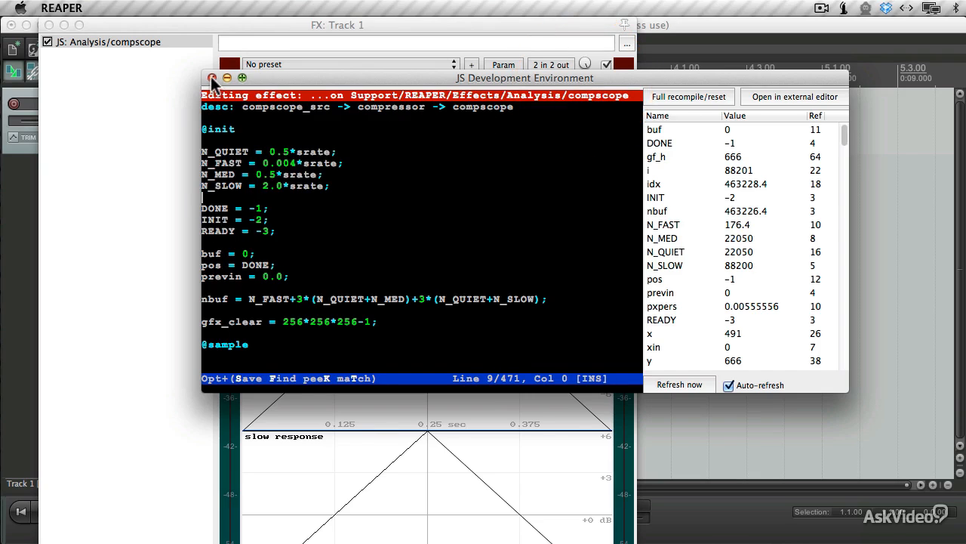
click(212, 79)
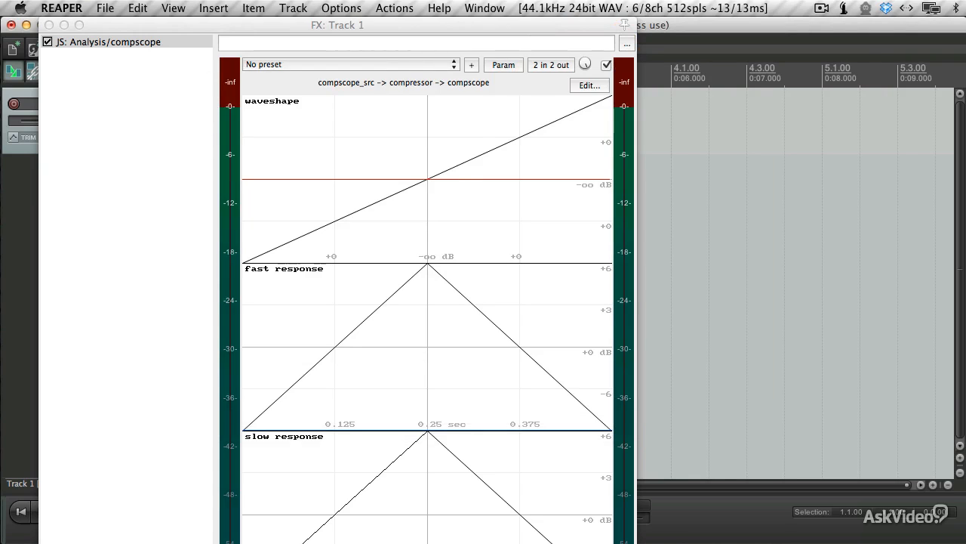
Shorten the FX window so its lower controls are reachable and remove compscope from Track 1
drag(637, 543, 649, 420)
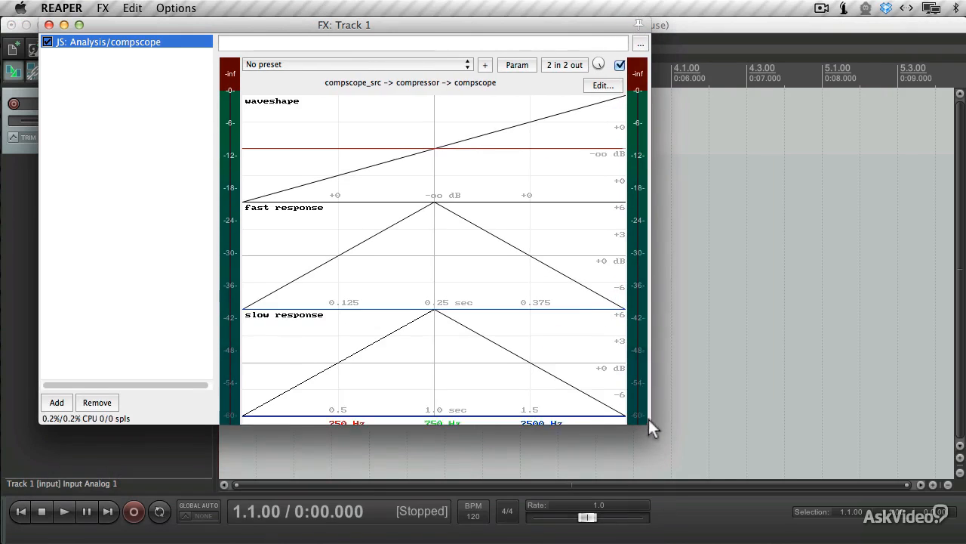
click(96, 397)
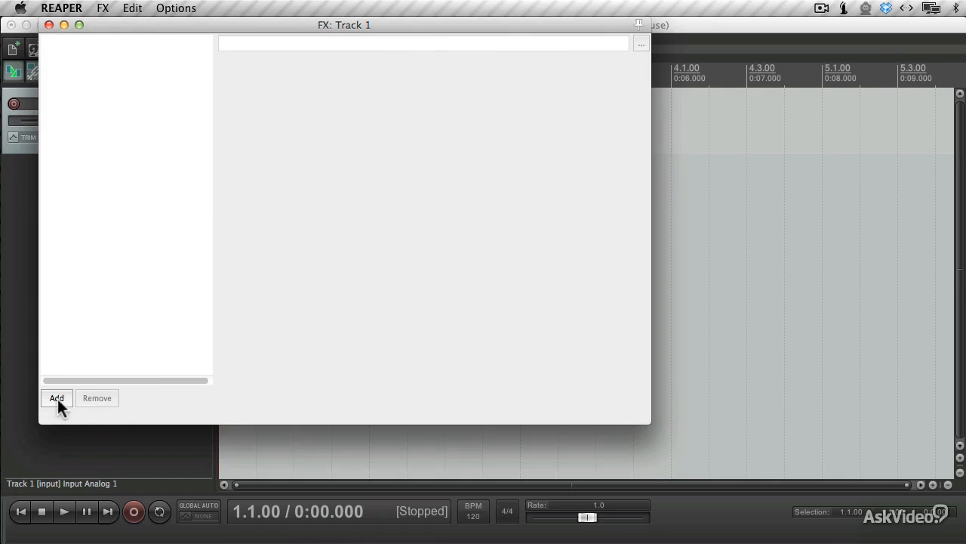
Add the ReWire: Ableton Live device to Track 1
click(57, 398)
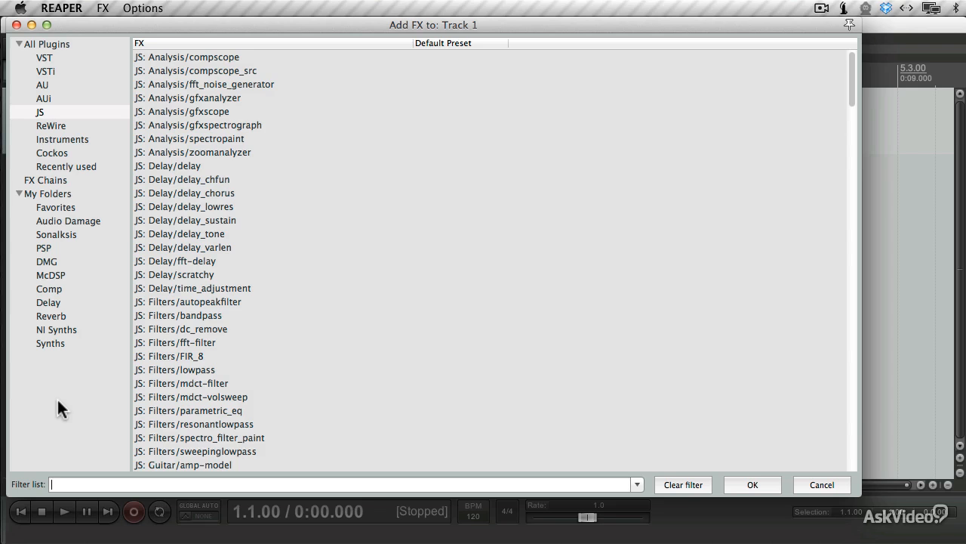
click(66, 126)
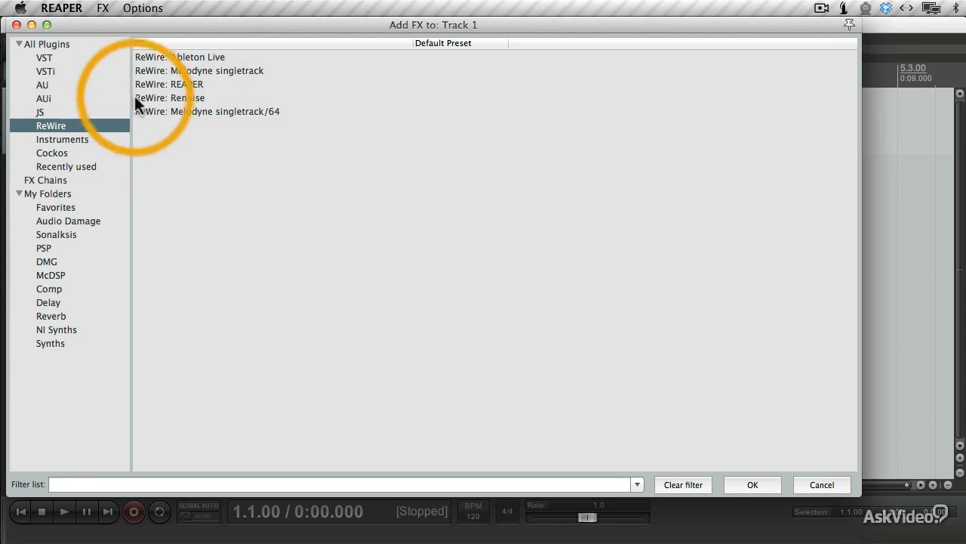
double_click(210, 55)
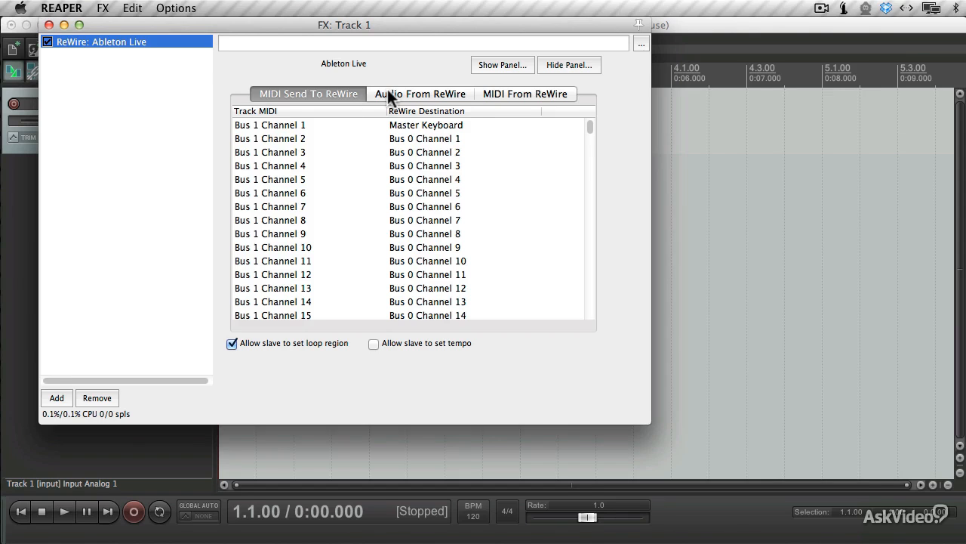
Inspect the Ableton Live device's ReWire audio and MIDI routing lists, then remove it from Track 1
click(388, 90)
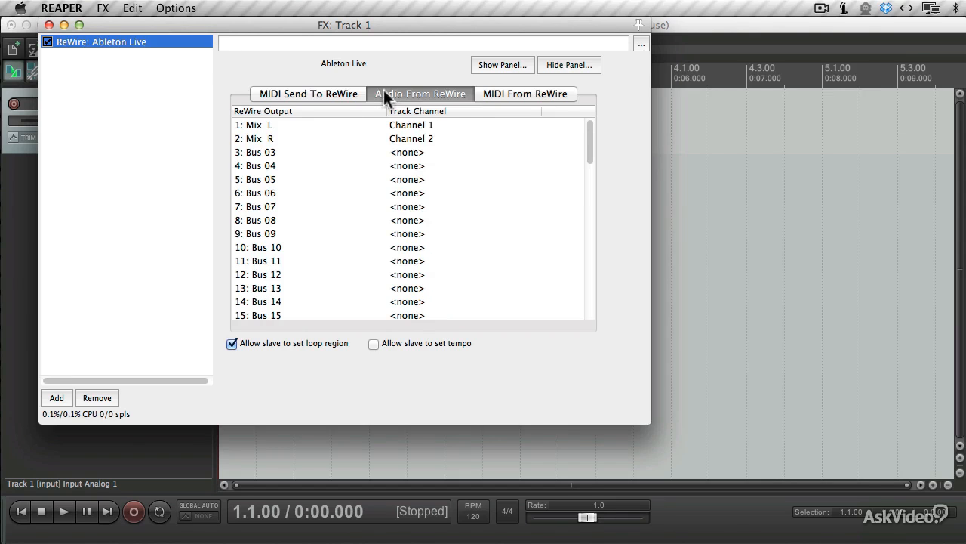
click(552, 91)
click(392, 92)
click(353, 93)
click(97, 397)
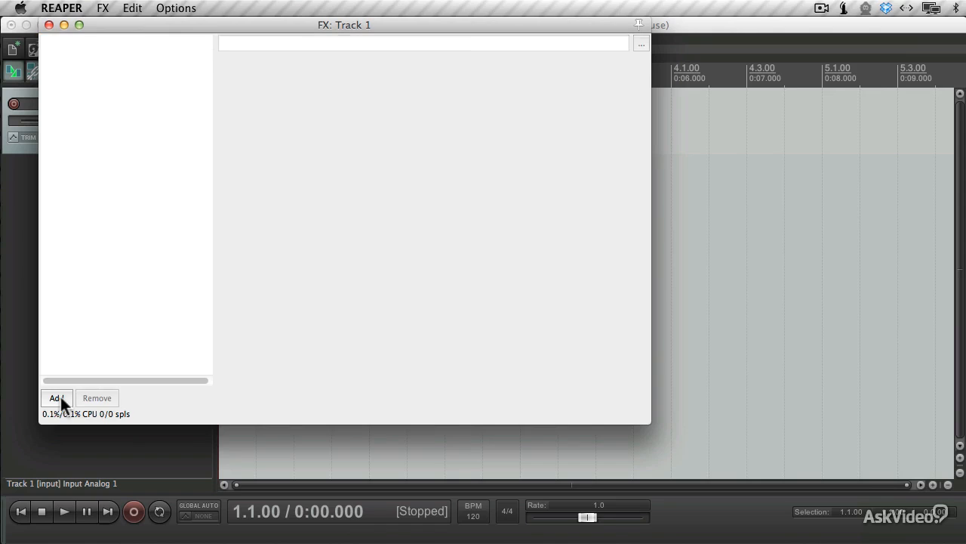
Reopen the plugin browser for Track 1 and view the Instruments and Recently used categories
click(60, 396)
click(68, 138)
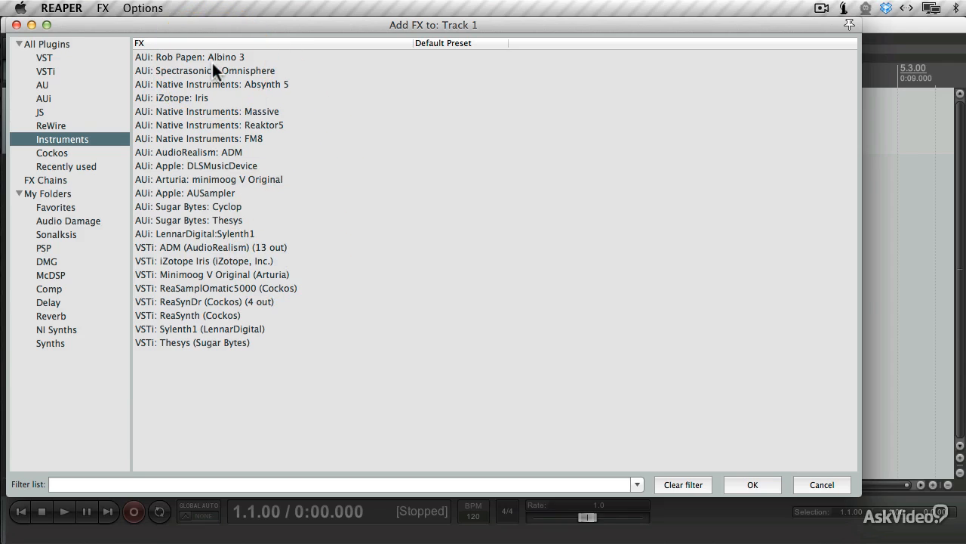
click(90, 165)
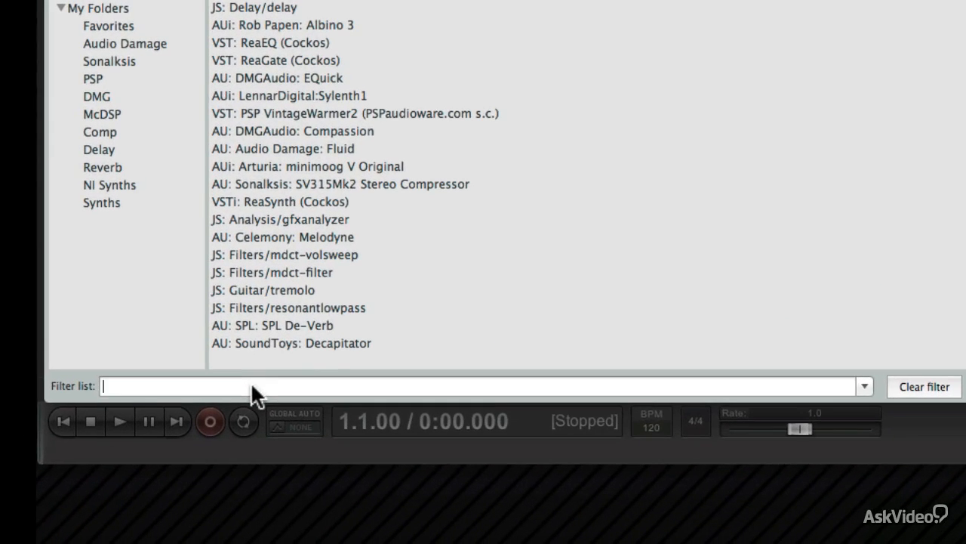
Filter the recently used plugins and then all plugins by "comp", and search all plugins for "delay"
text(comp)
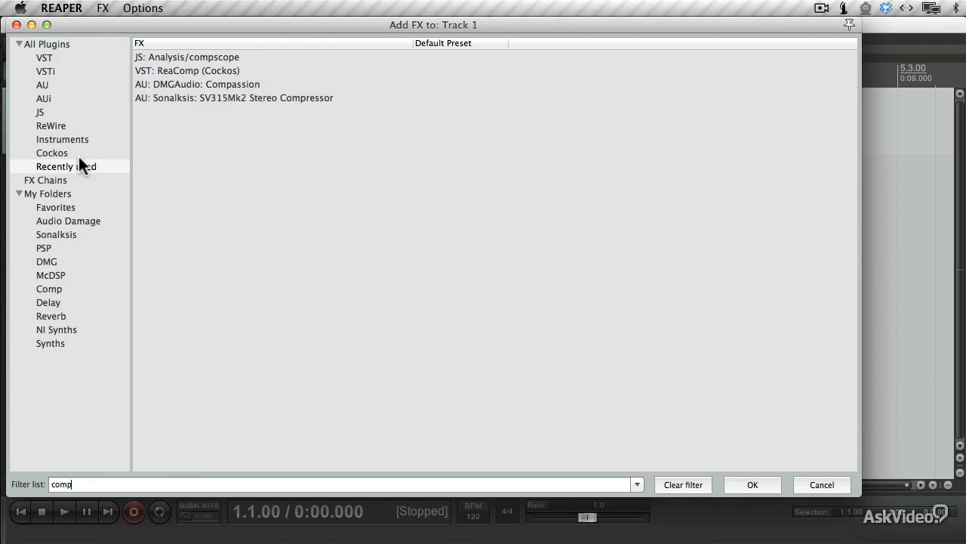
click(56, 44)
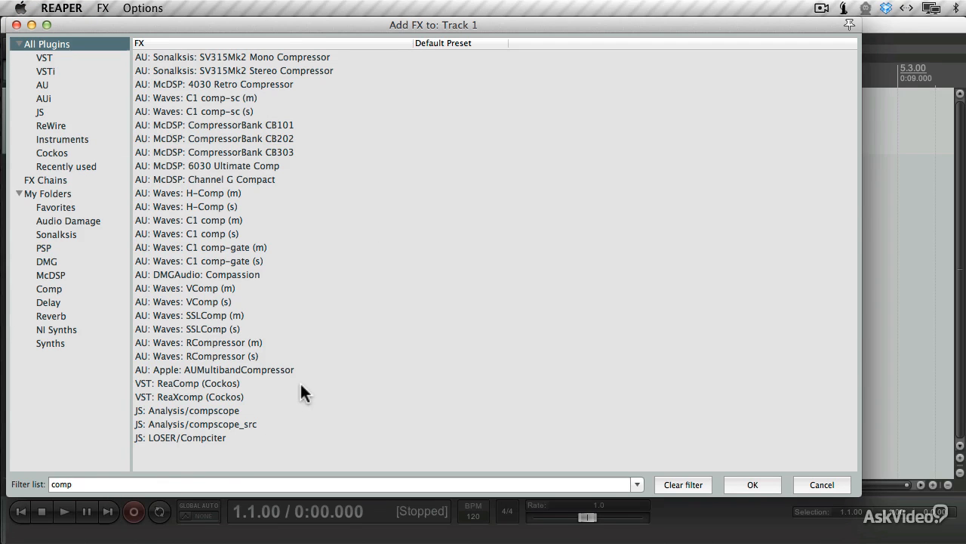
drag(181, 483, 51, 484)
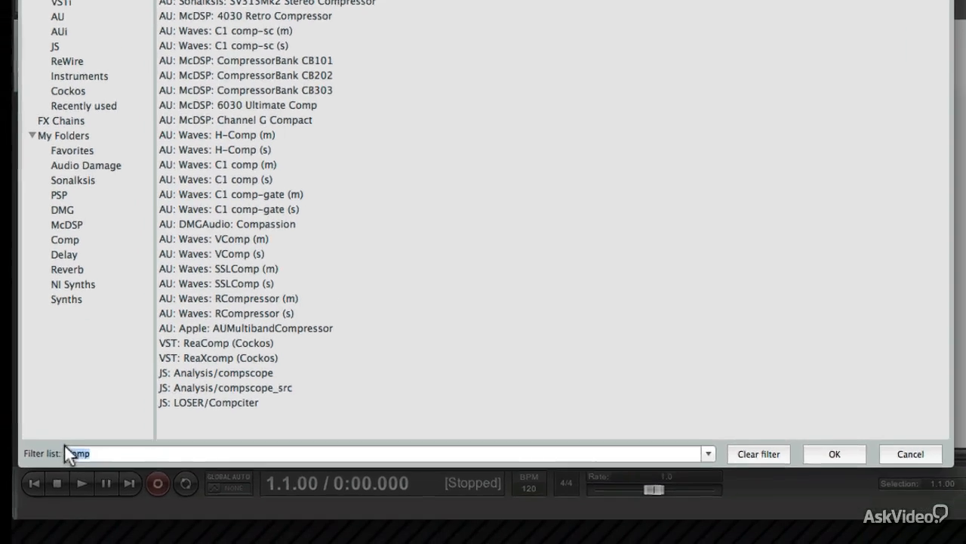
text(delay)
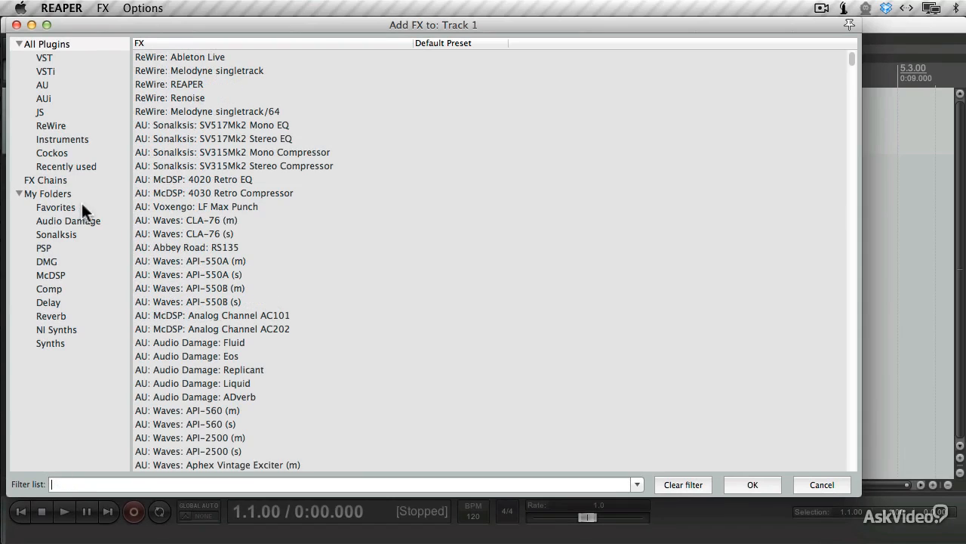
Look through the custom plugin folders, including Audio Damage, Sonalksis, PSP, DMG, McDSP, Comp, Delay and Synths
click(67, 196)
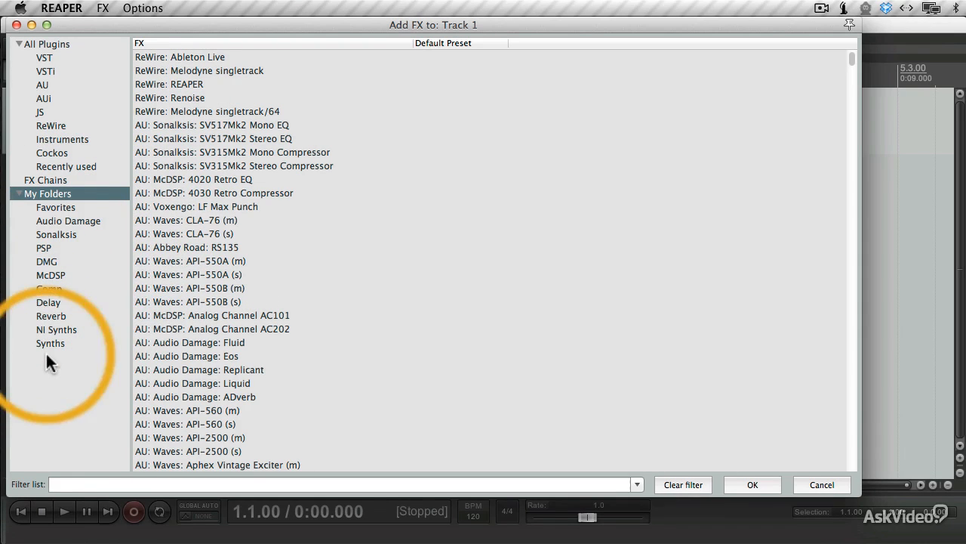
click(94, 219)
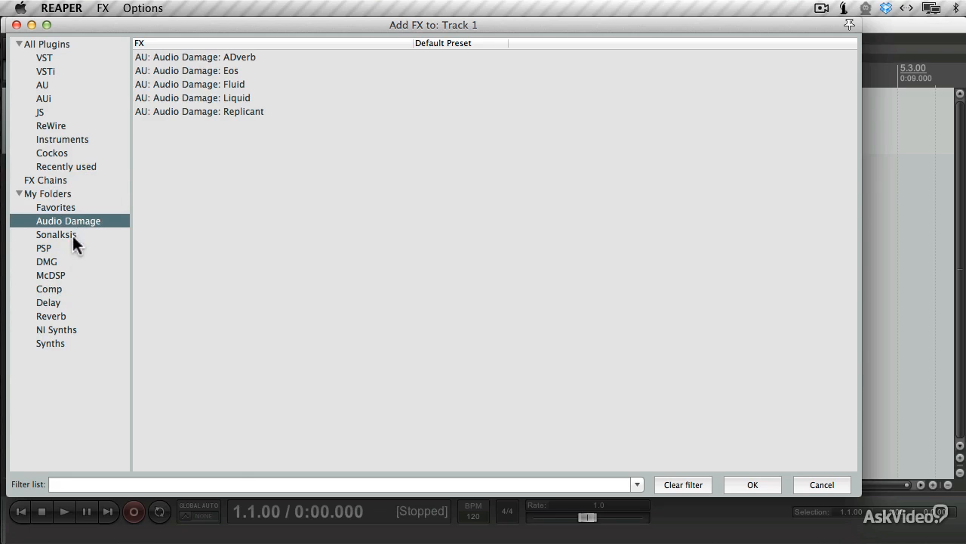
click(73, 236)
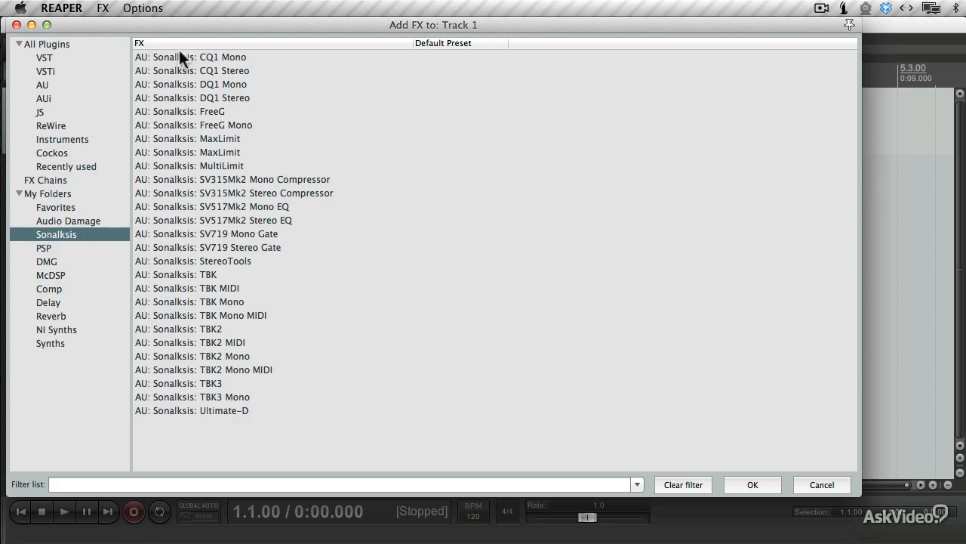
click(50, 249)
click(51, 259)
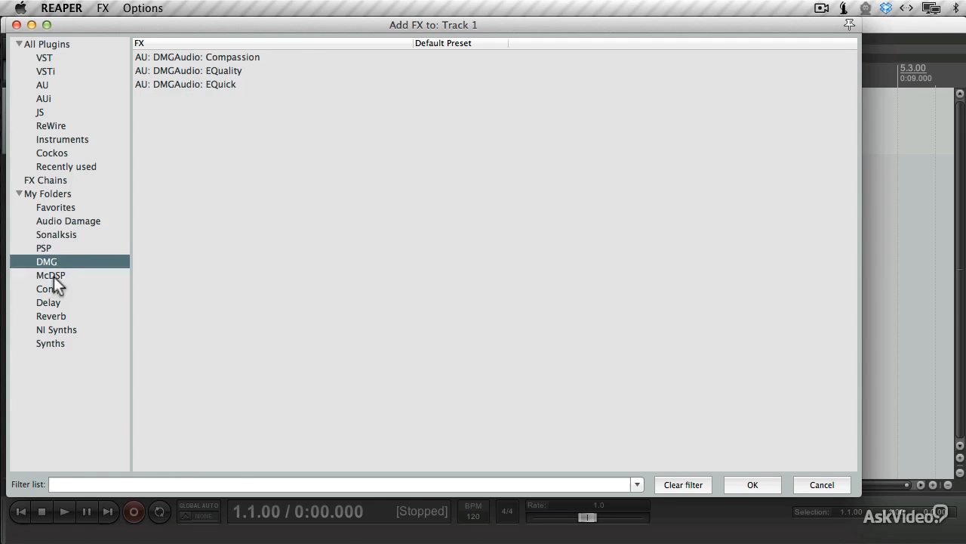
click(53, 275)
click(56, 288)
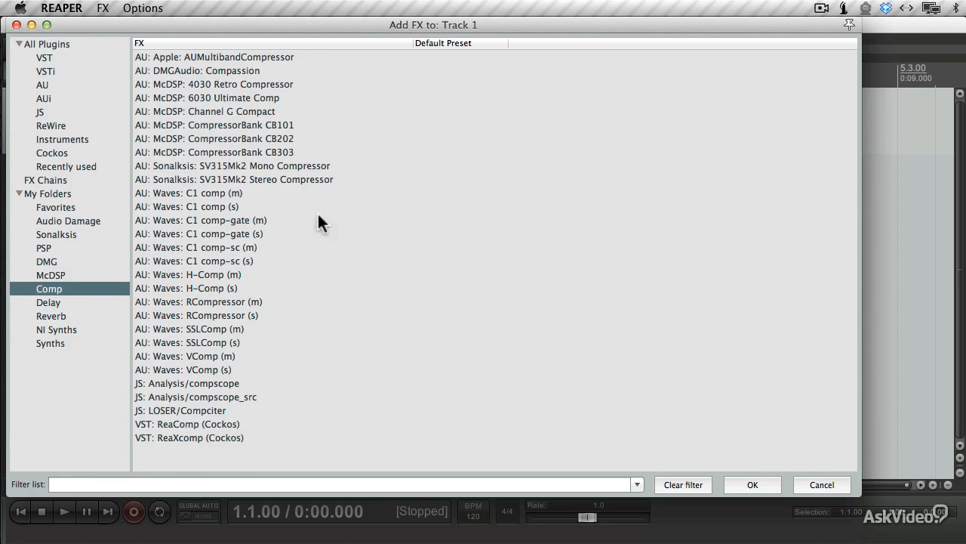
click(53, 302)
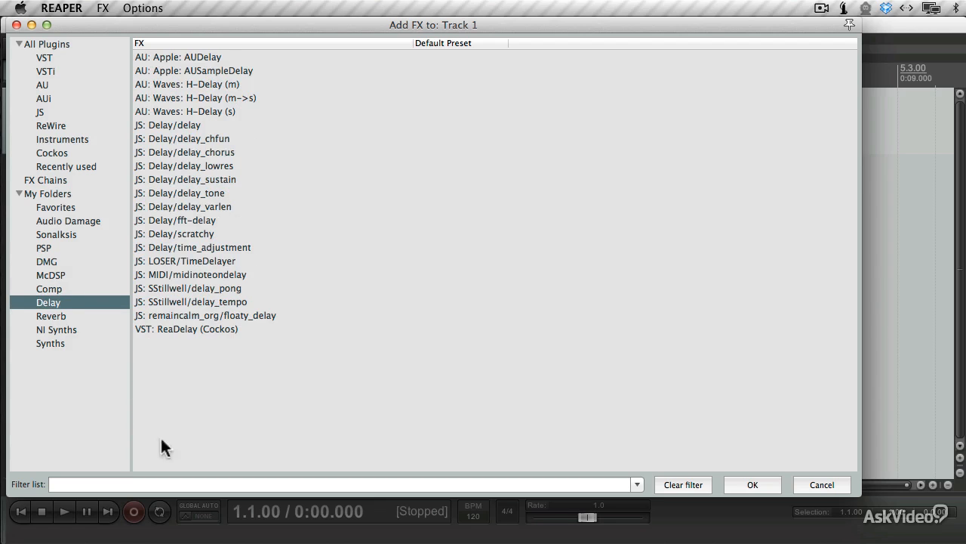
click(55, 343)
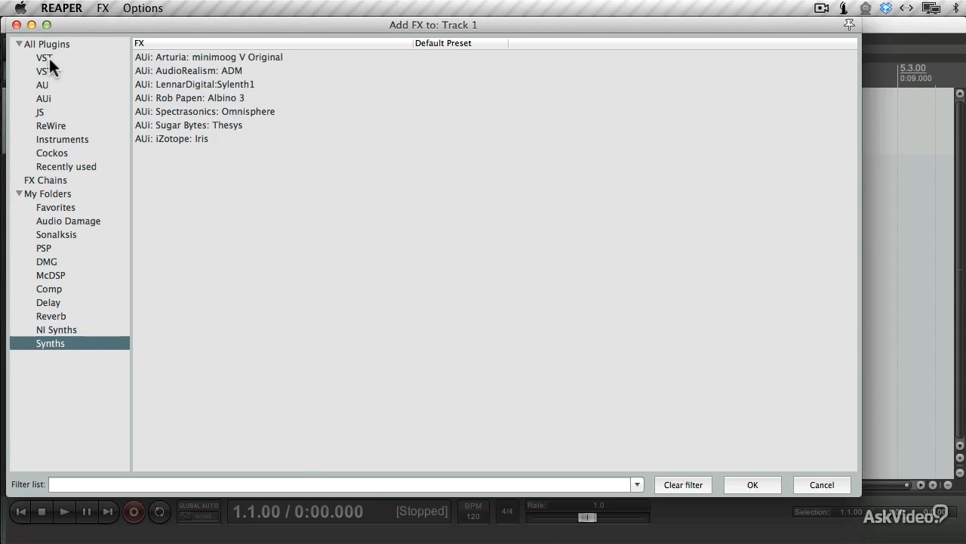
Add the VST: ReaComp (Cockos) compressor from the Cockos category to Track 1
click(52, 150)
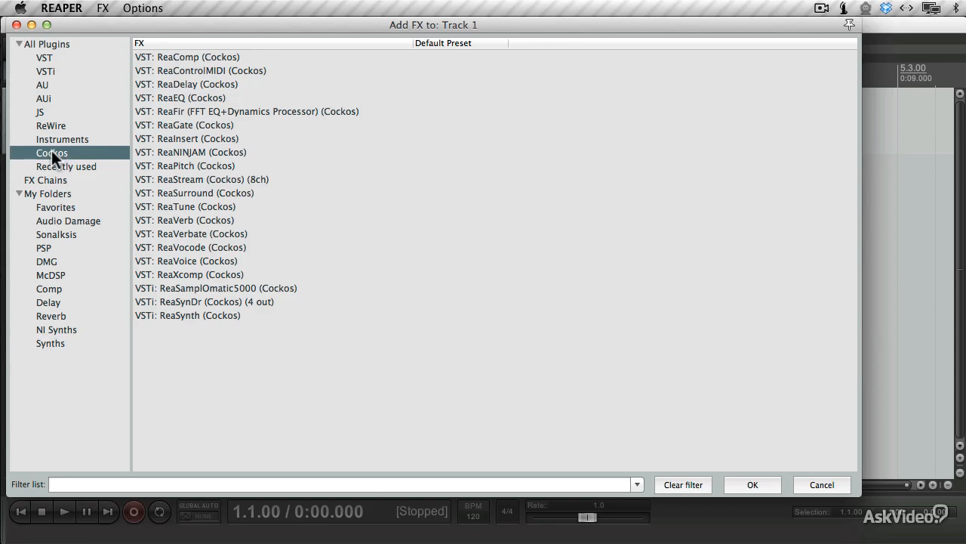
click(174, 57)
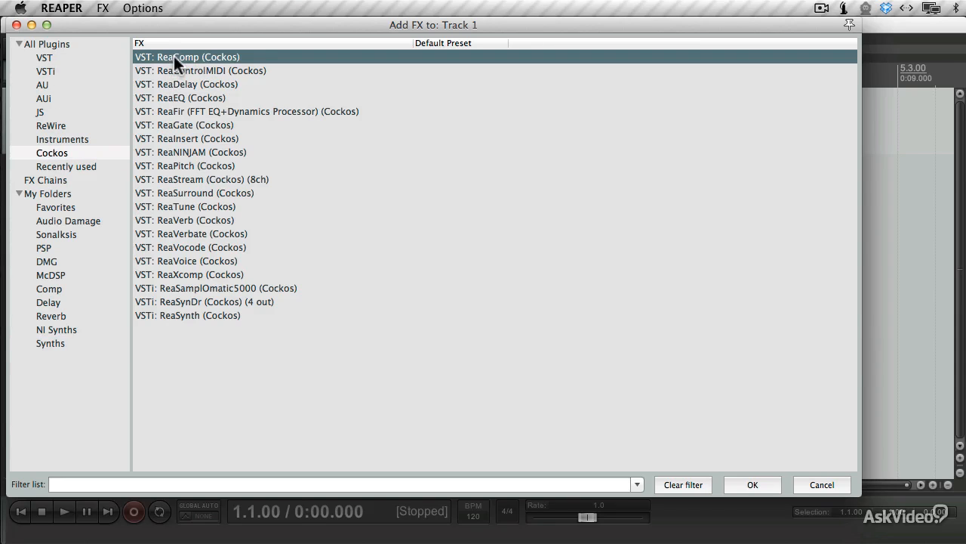
click(753, 483)
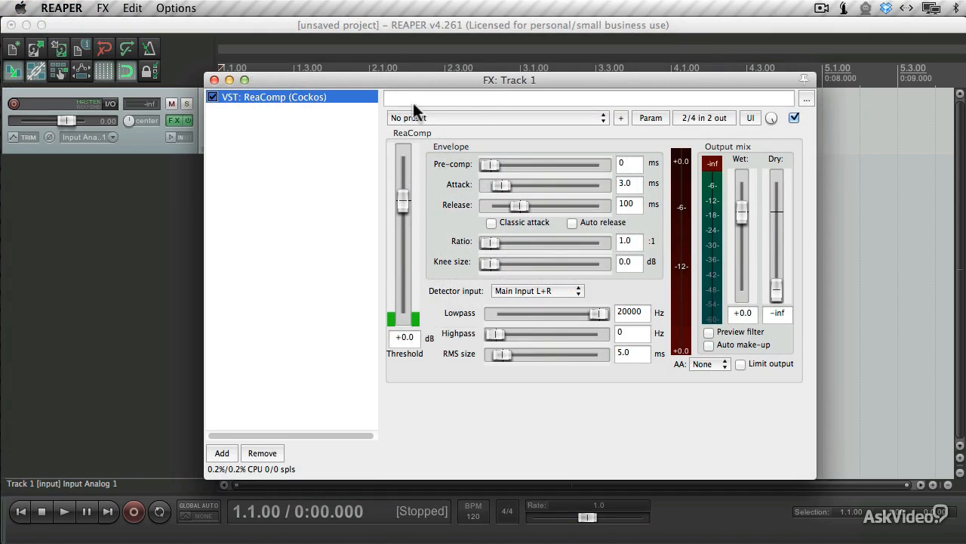
View ReaComp's list of stock presets and close it without choosing one
click(435, 117)
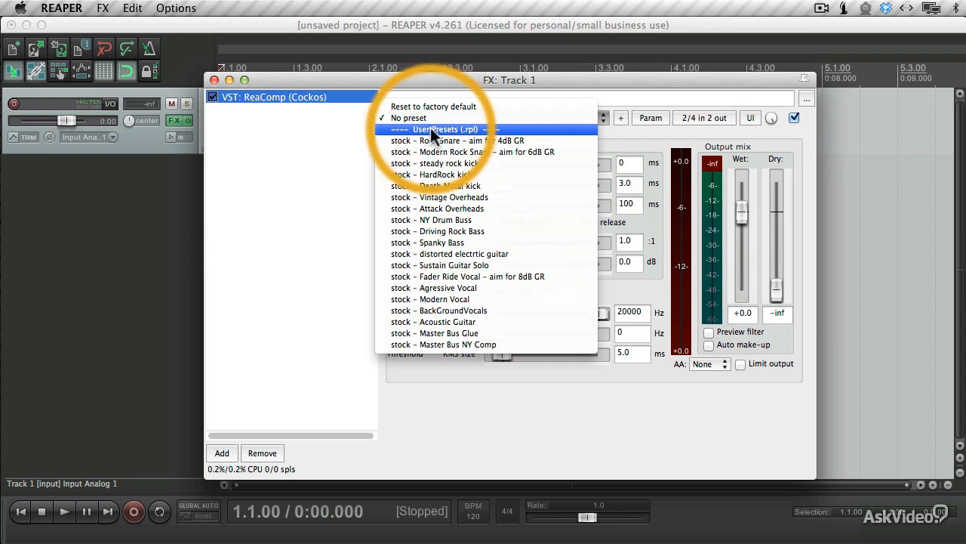
click(321, 148)
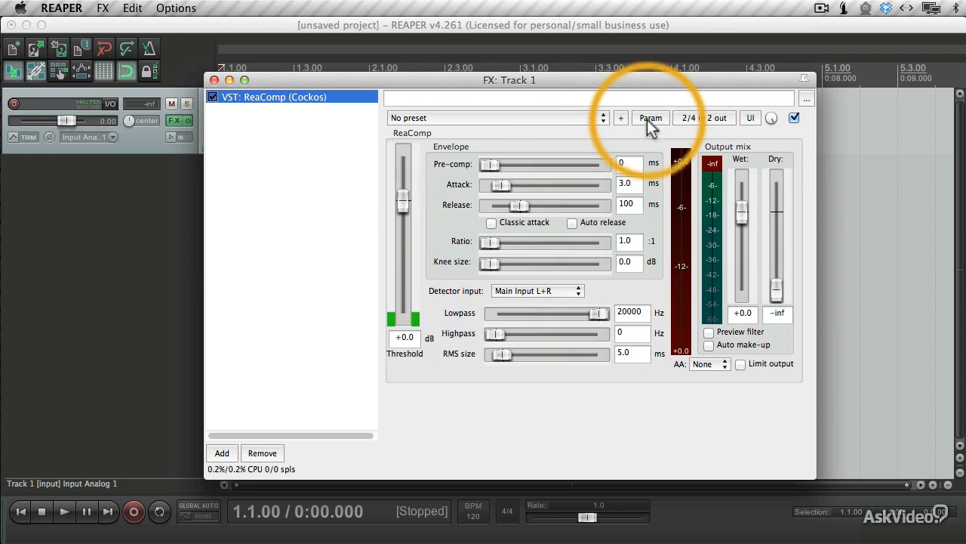
Show ReaComp's Thresh parameter in Track 1's track controls
click(649, 121)
drag(639, 81, 462, 84)
click(502, 124)
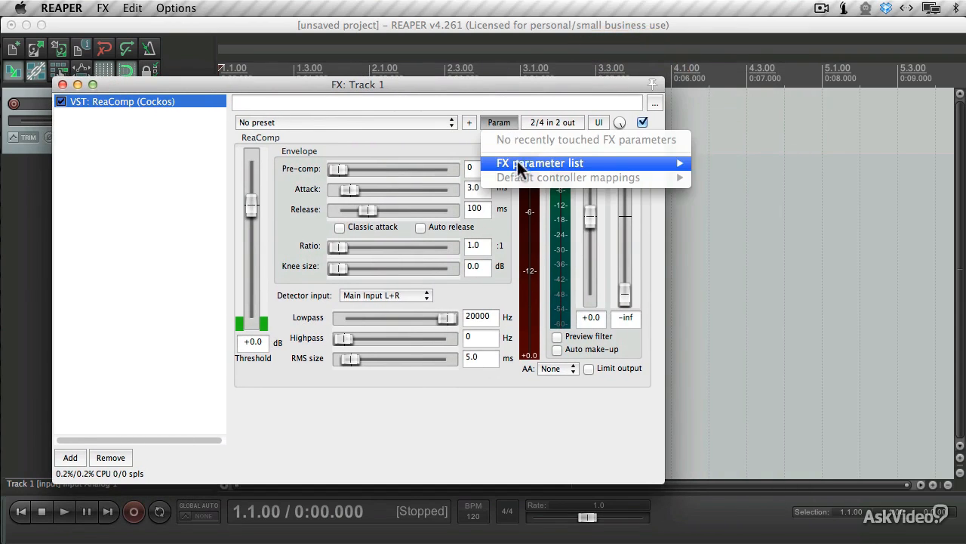
mouse_move(653, 166)
mouse_move(719, 164)
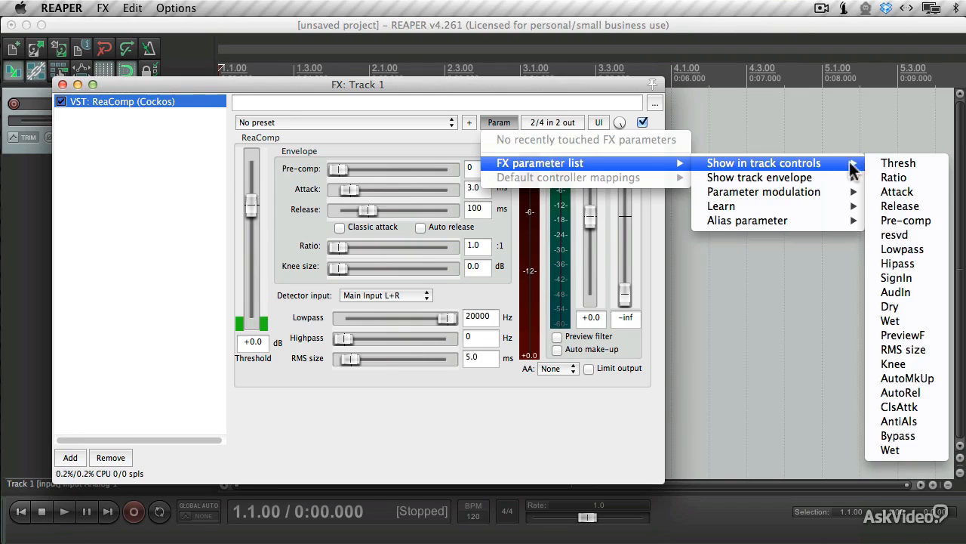
click(891, 177)
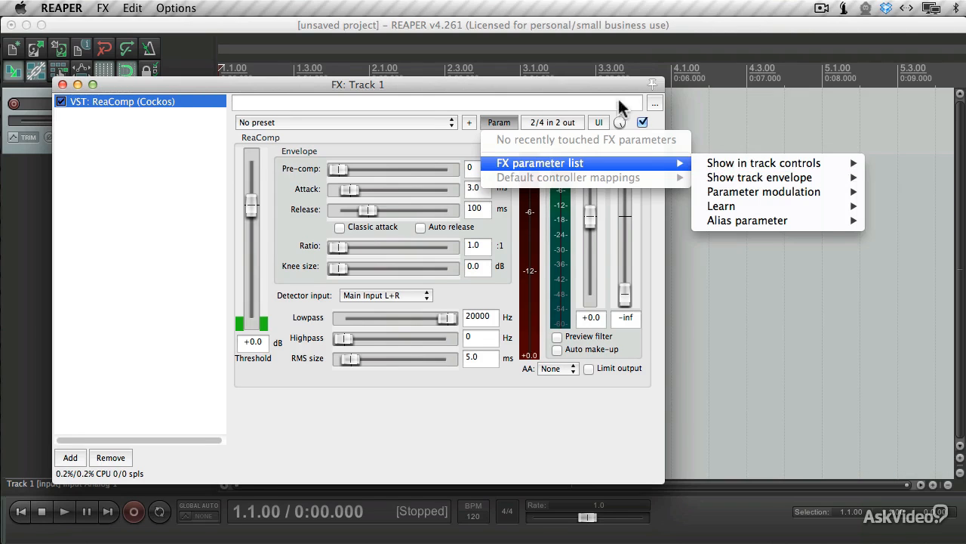
drag(590, 83, 708, 86)
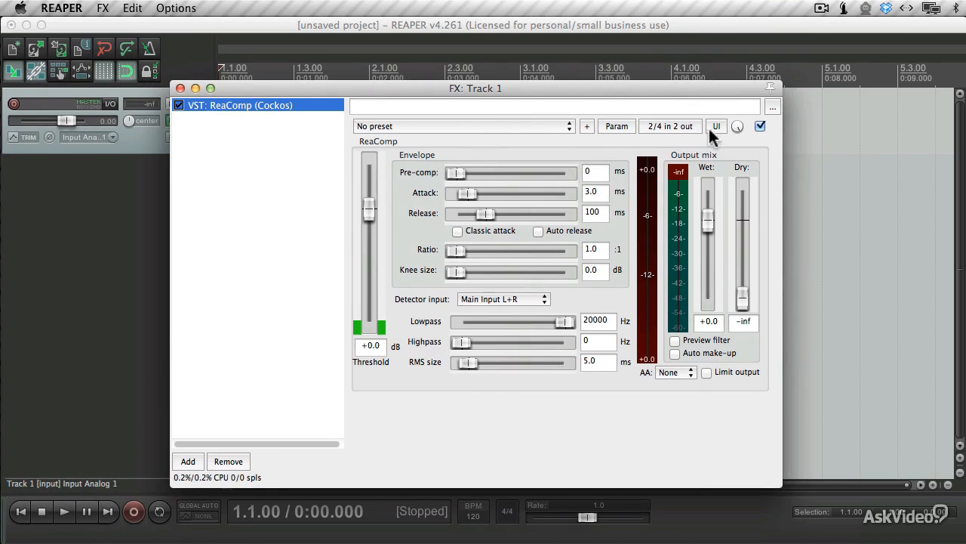
click(625, 126)
mouse_move(706, 167)
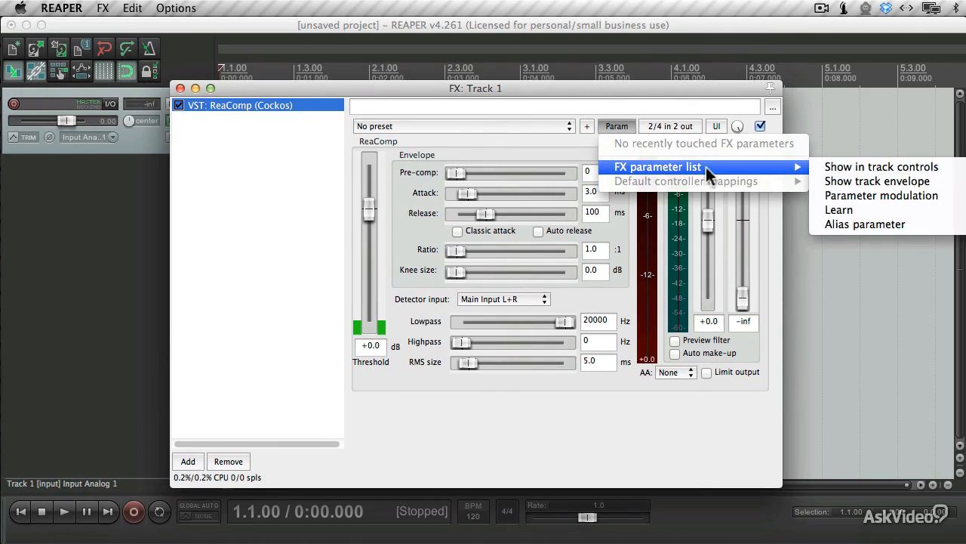
click(882, 167)
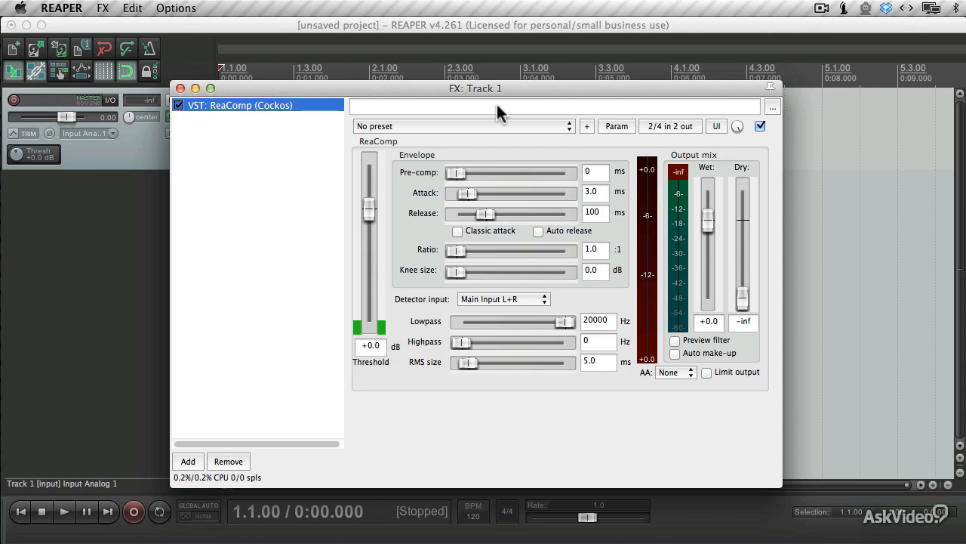
Show a track envelope for ReaComp's Attack parameter and move the FX window clear of the envelope lane's controls
click(605, 126)
mouse_move(777, 168)
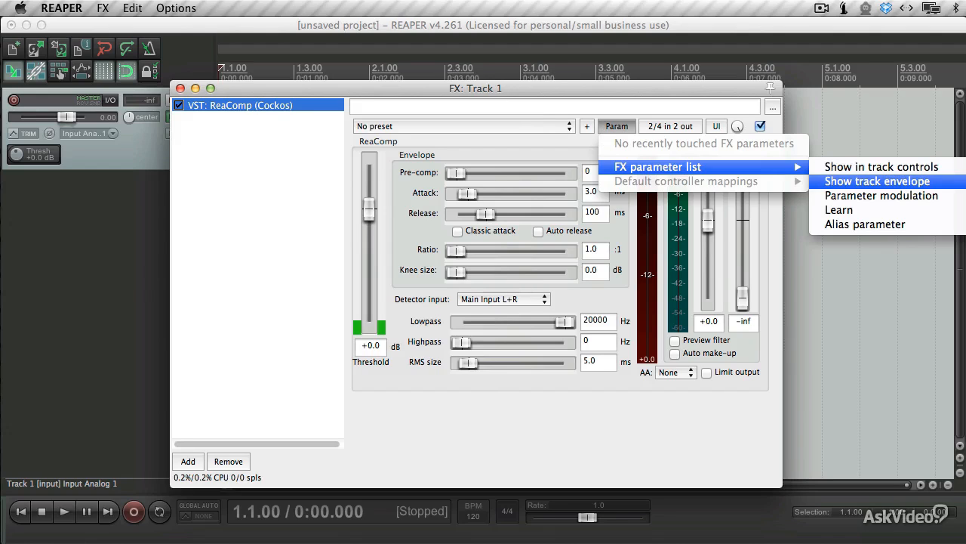
click(877, 181)
drag(555, 93, 618, 256)
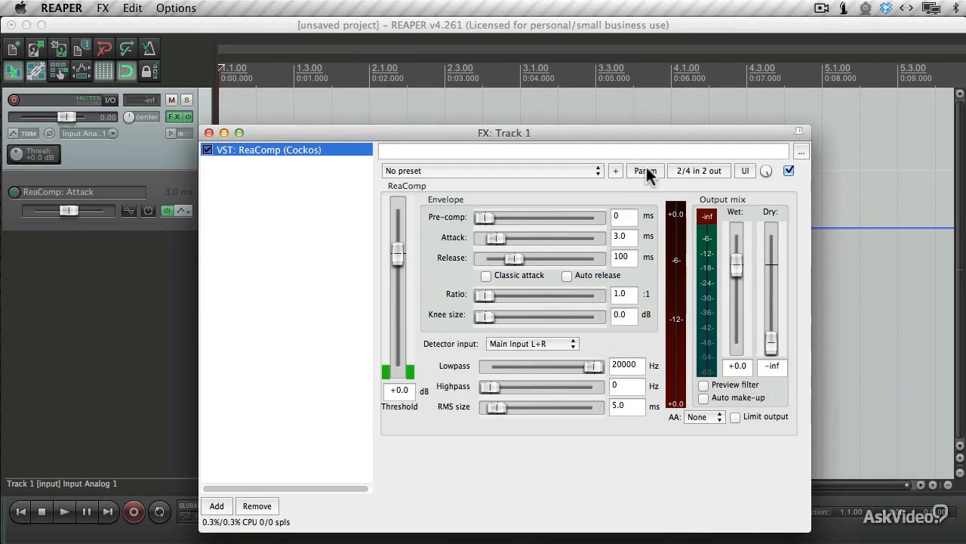
Open the parameter modulation settings for ReaComp's Release parameter and close them without changing anything
click(646, 171)
mouse_move(693, 214)
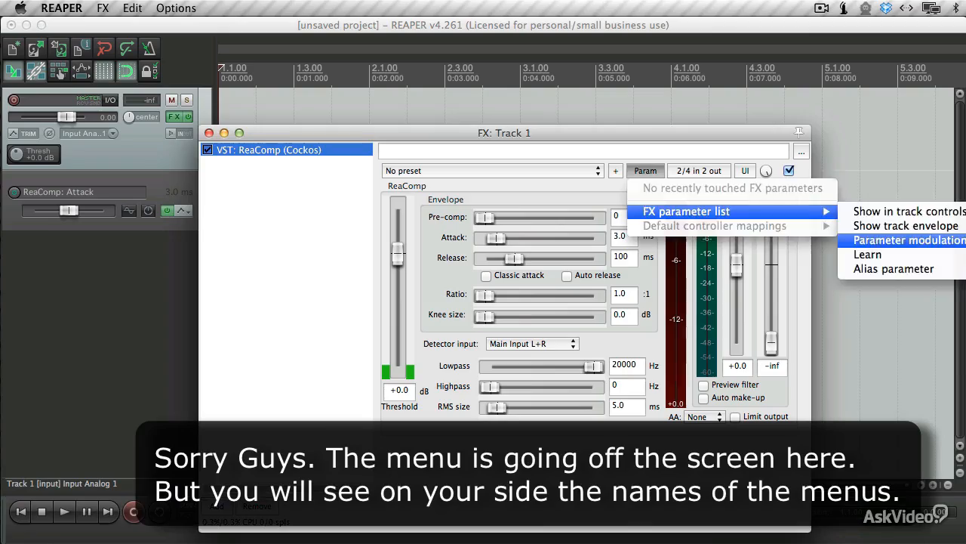
click(906, 240)
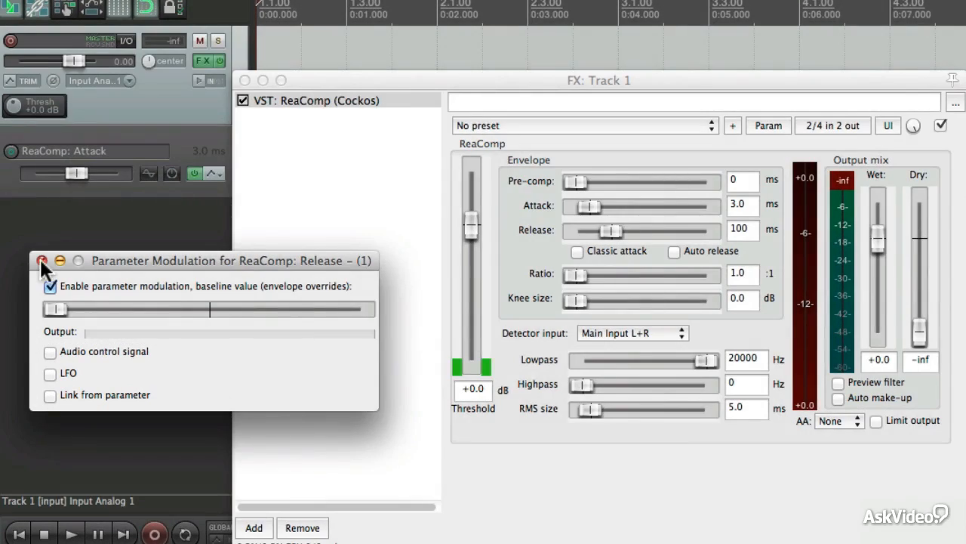
click(42, 260)
Give ReaComp's Thresh parameter the alias Threshold
click(644, 172)
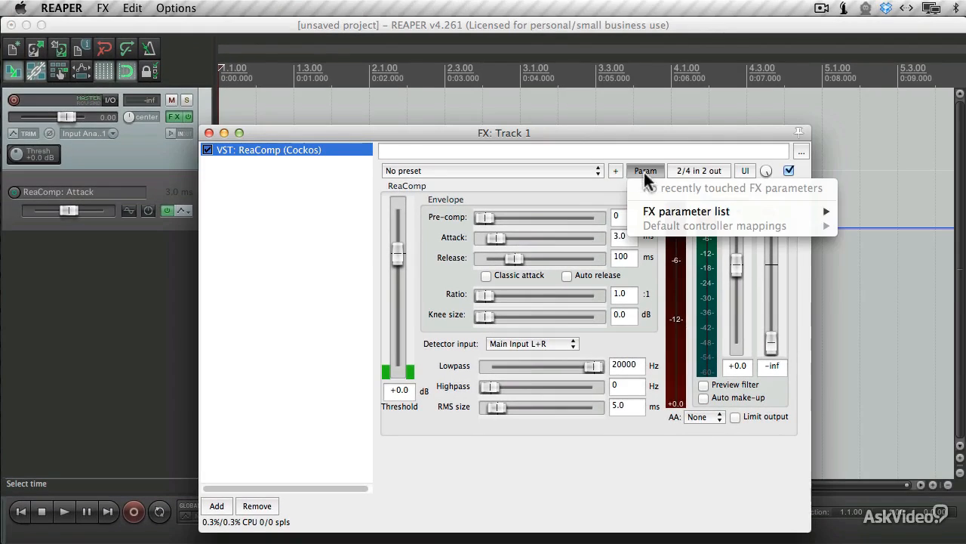
mouse_move(783, 210)
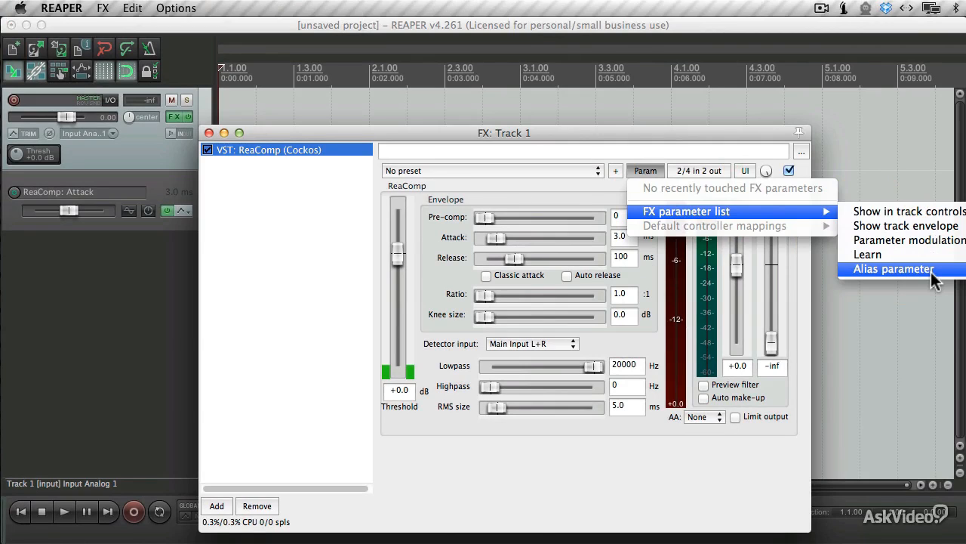
click(893, 269)
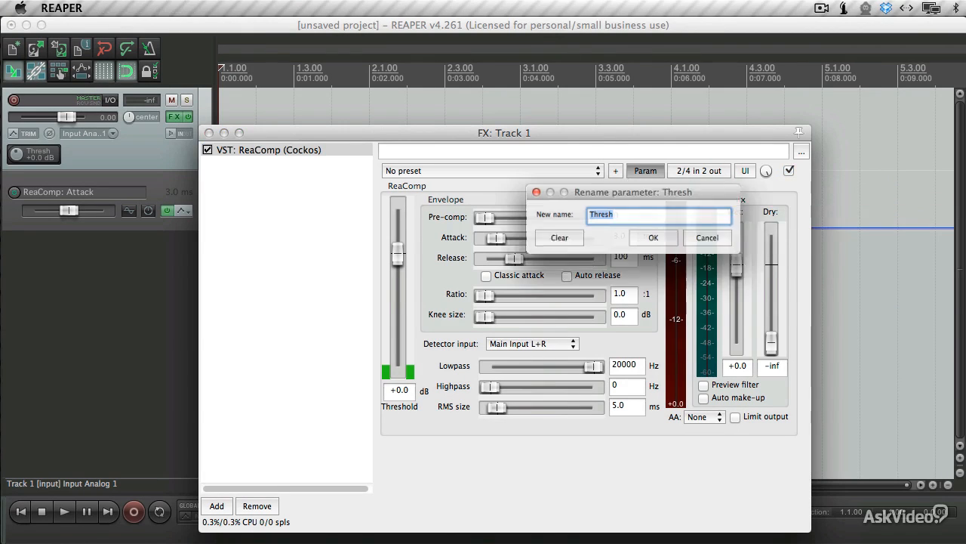
click(656, 218)
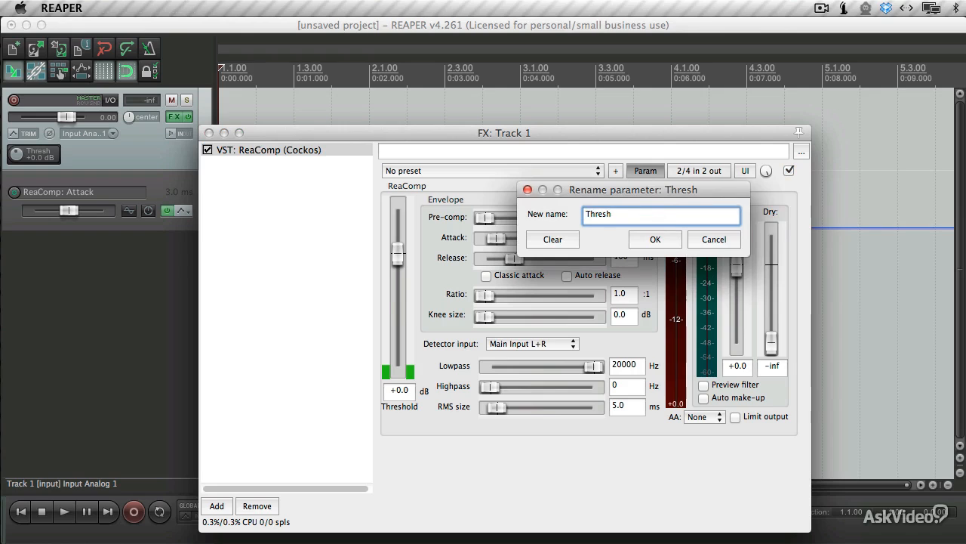
text(old)
click(638, 239)
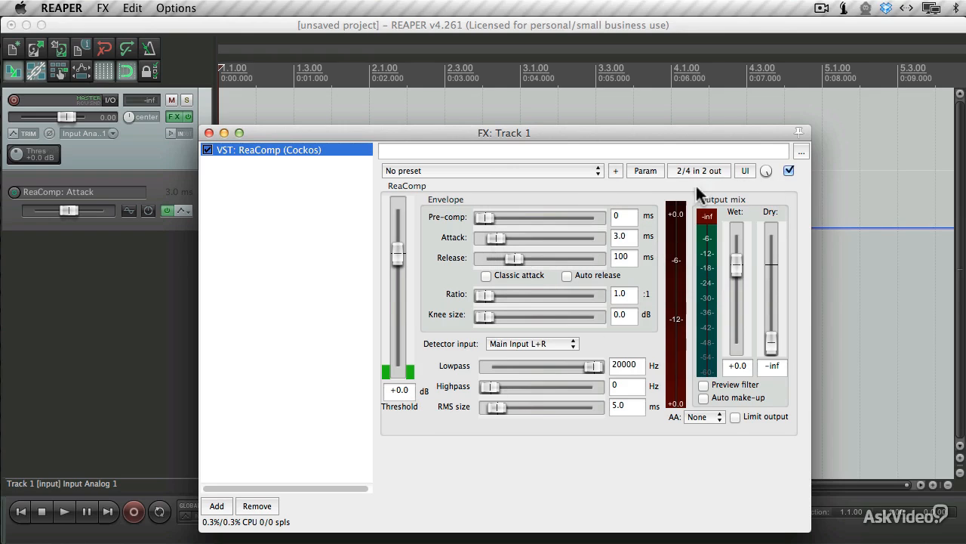
In ReaComp's generic slider view, set Ratio to about 7.1, Pre-comp to about 74 ms and Hipass to about 8220 Hz, and restore the standard view
click(746, 169)
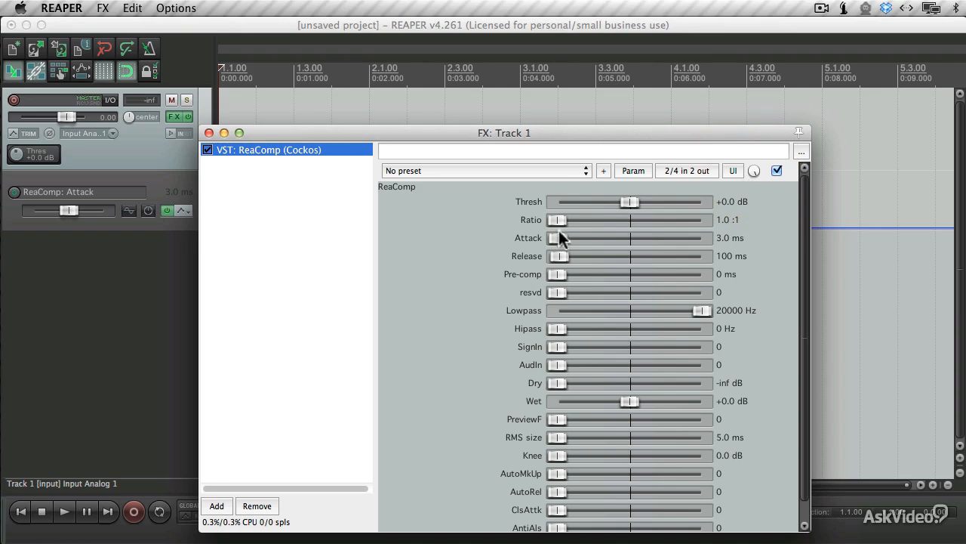
drag(564, 219, 557, 238)
drag(556, 274, 596, 275)
drag(557, 328, 637, 328)
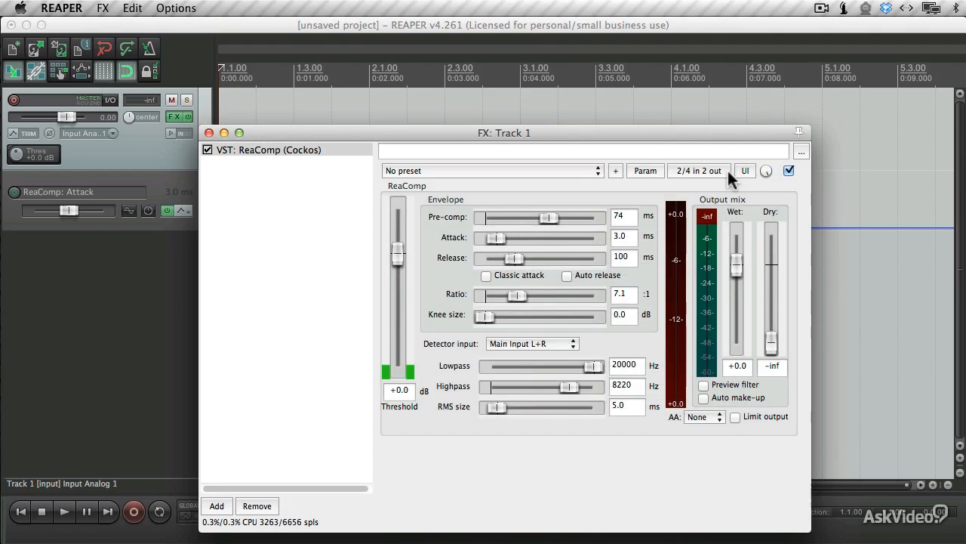
Try ReaComp's wet mix at about 47% and restore it, and bypass and re-enable the plugin
drag(766, 171, 766, 198)
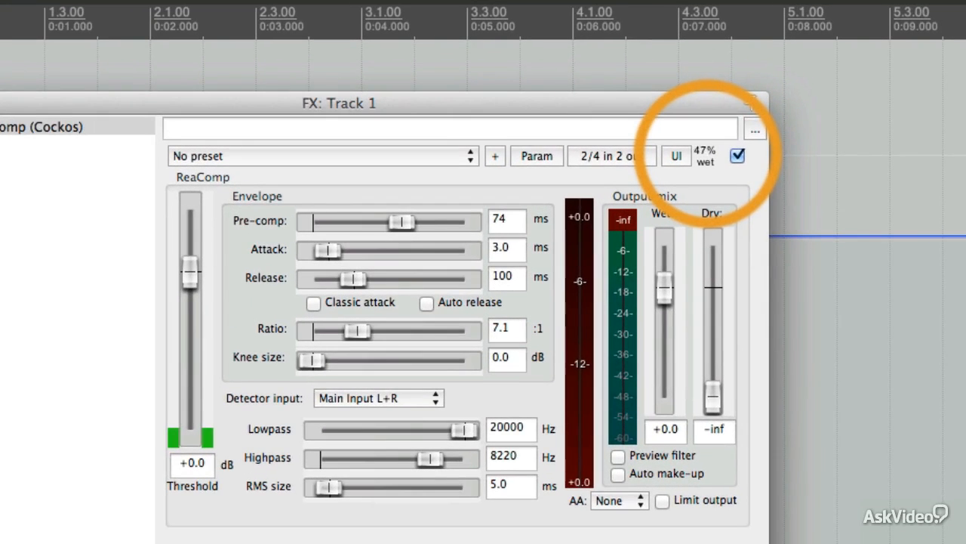
drag(706, 160, 705, 120)
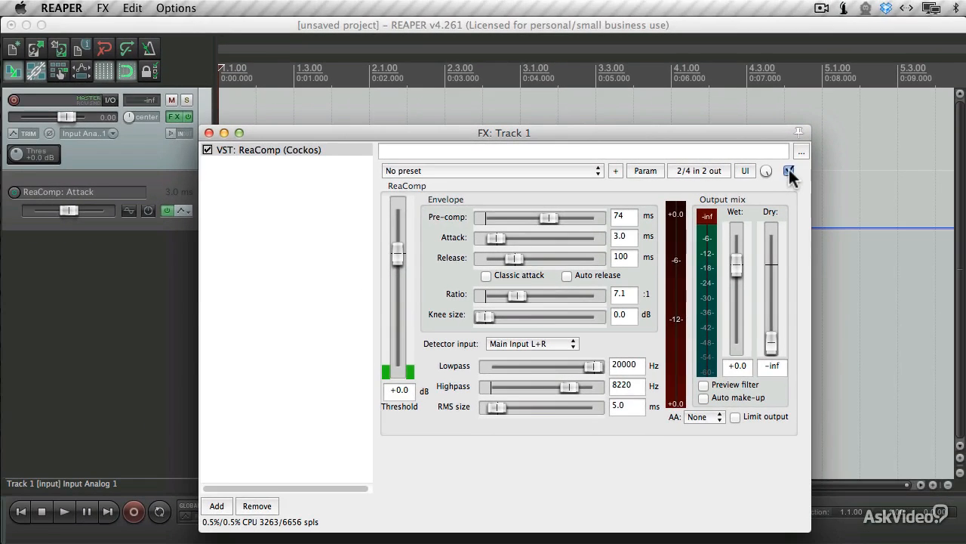
click(738, 155)
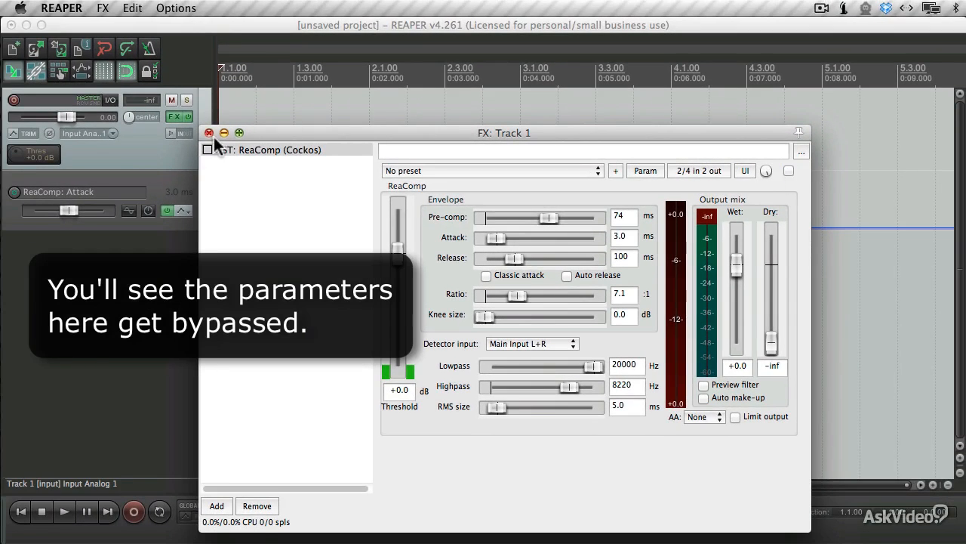
click(788, 171)
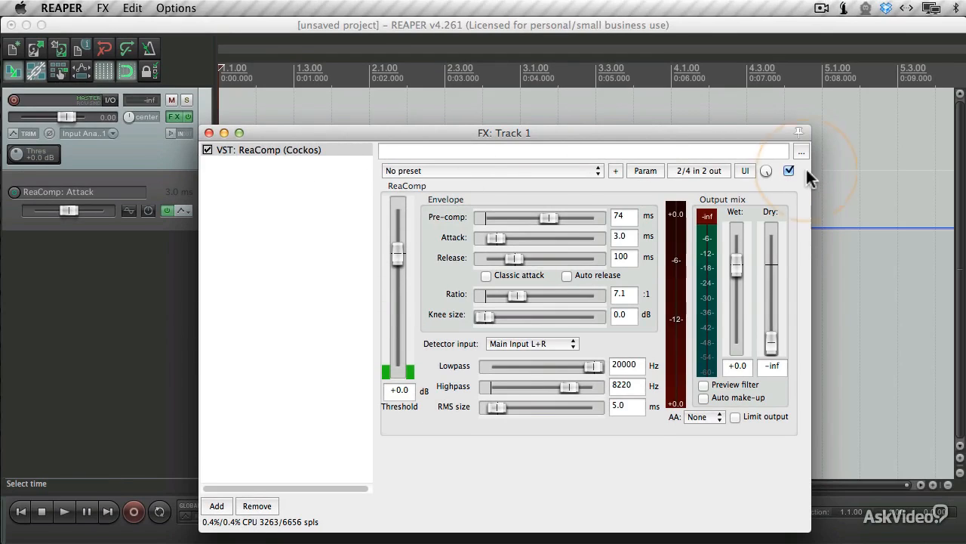
Write the FX comment "This is Reaper's Compressor" for ReaComp
click(802, 153)
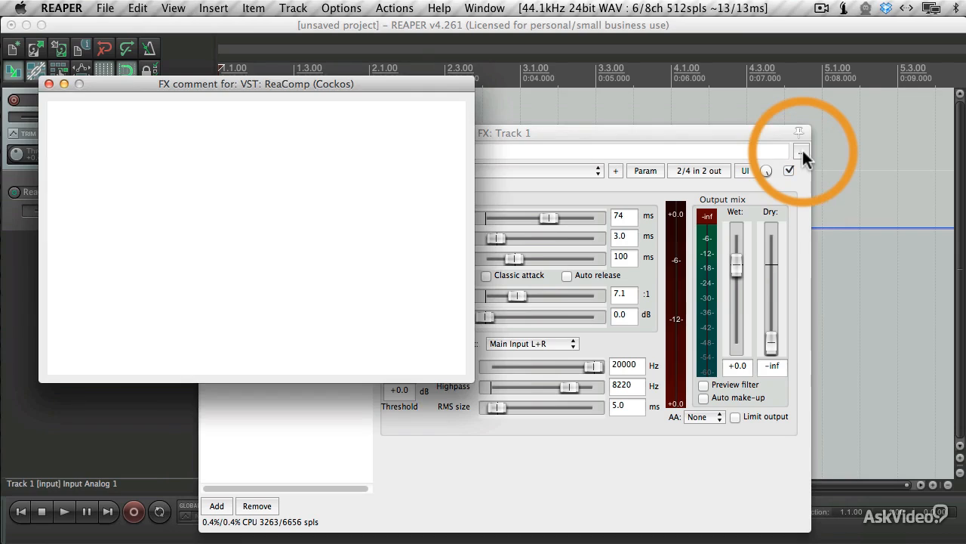
text(This is )
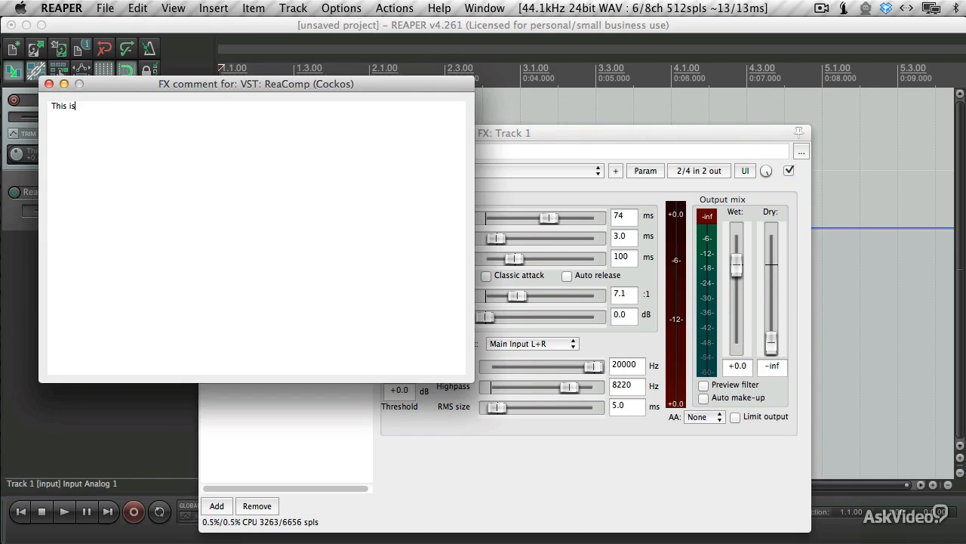
text(Reaper's Compressor)
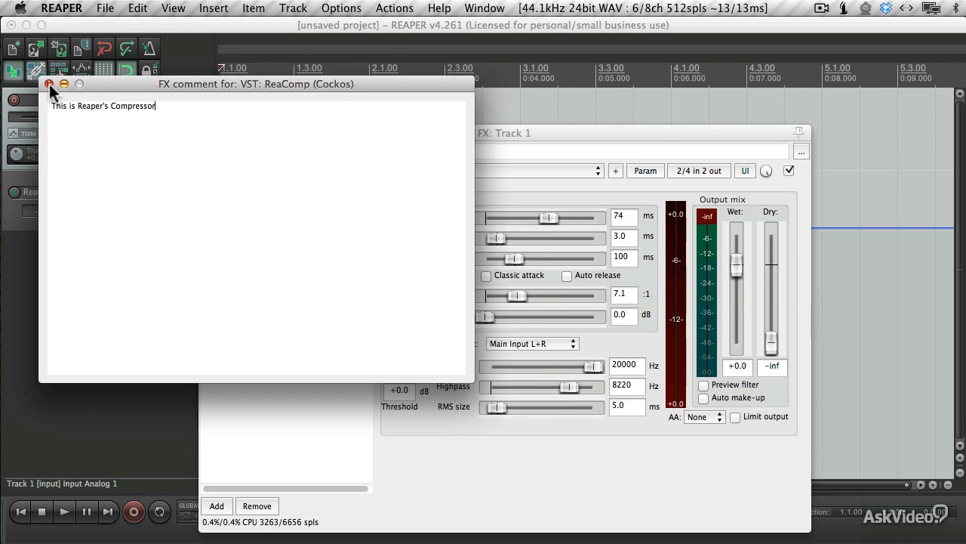
click(49, 84)
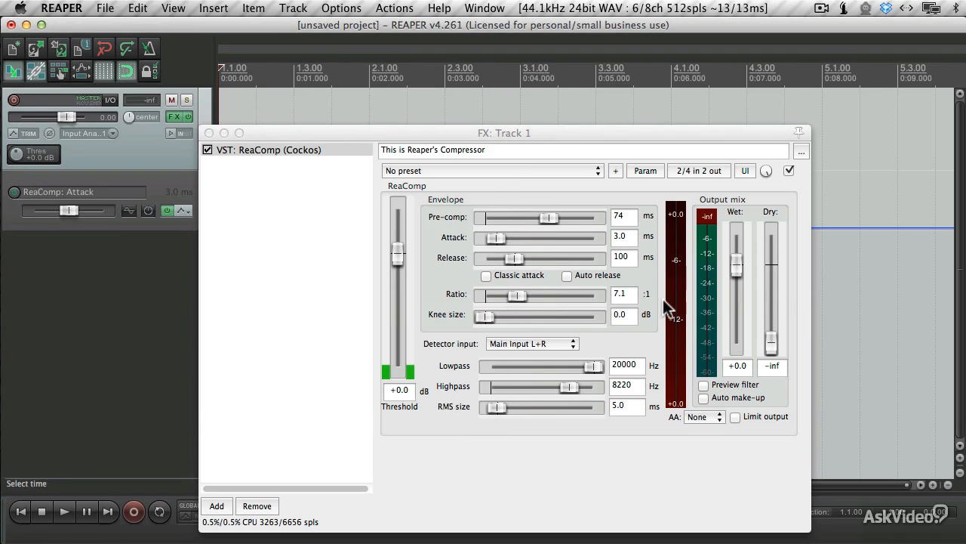
Clear ReaComp's comment and close Track 1's FX window
click(497, 149)
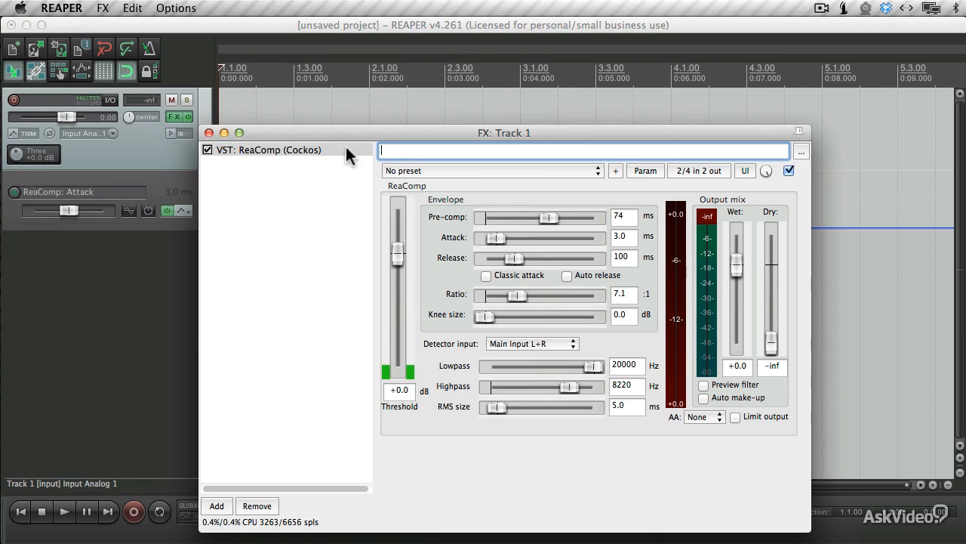
click(209, 133)
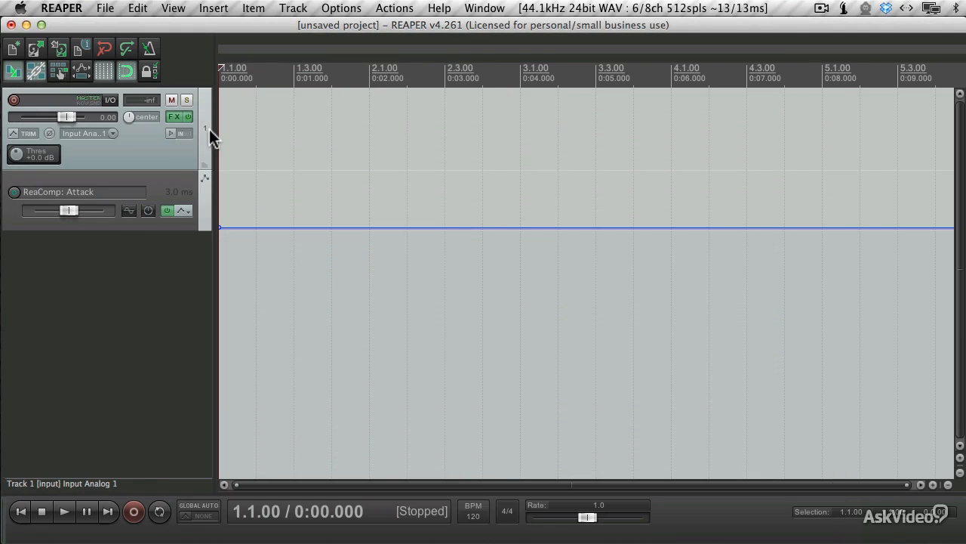